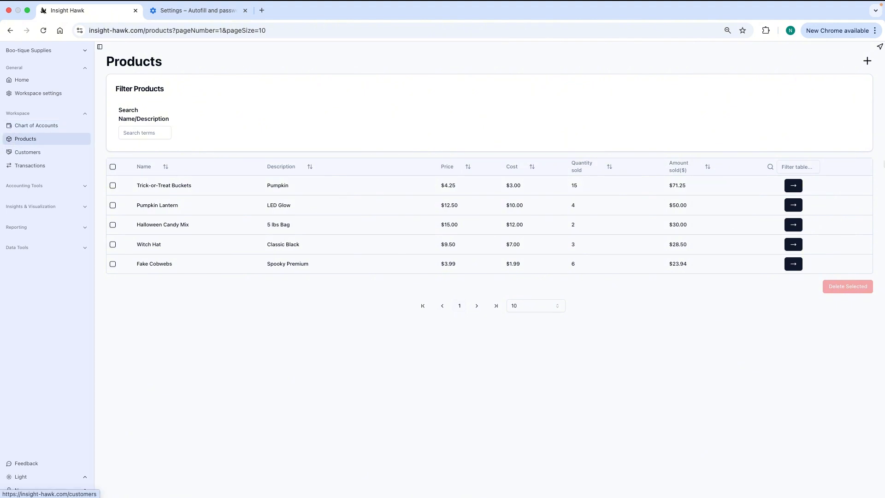
Start a product named "Boo-tiful Bath Bombs" described as "Set of 3 bath bombs shaped like skulls or pumpkins, each with hidden color inside.".
{"action": "left_click", "coordinate": [867, 61]}
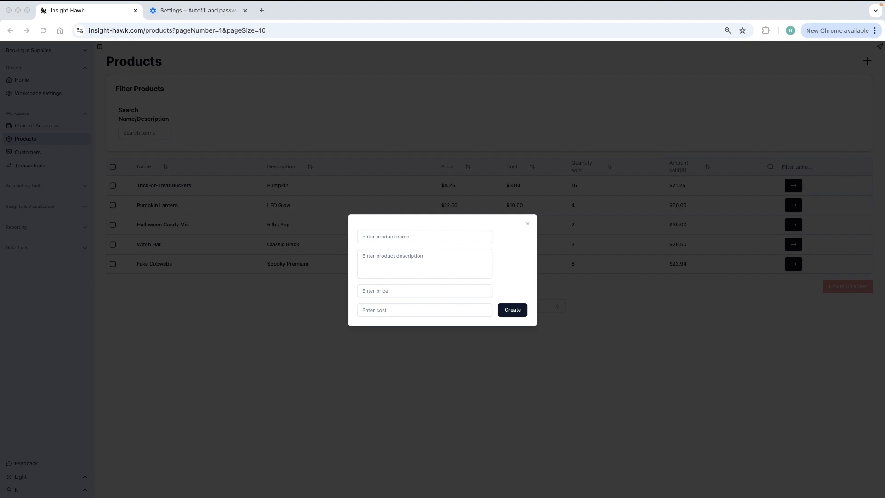
{"action": "left_click", "coordinate": [395, 237]}
{"action": "type", "text": "Boo-tiful Bath Bombs"}
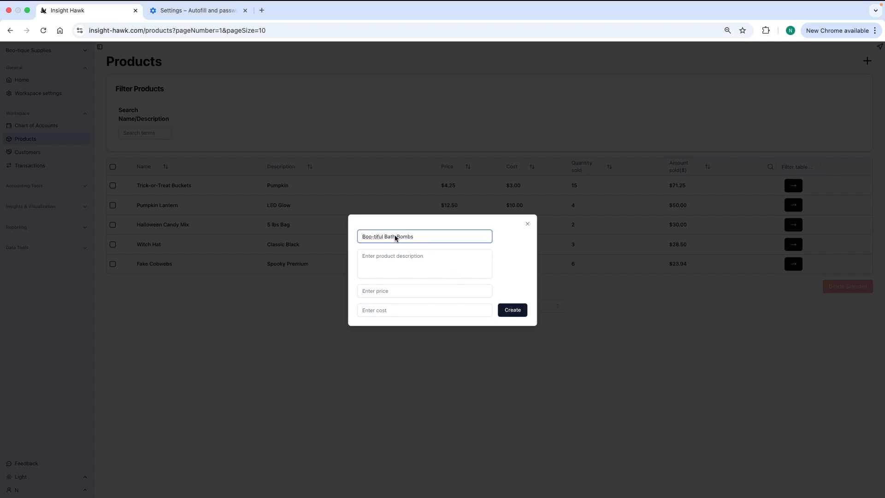
{"action": "key", "text": "super+Tab"}
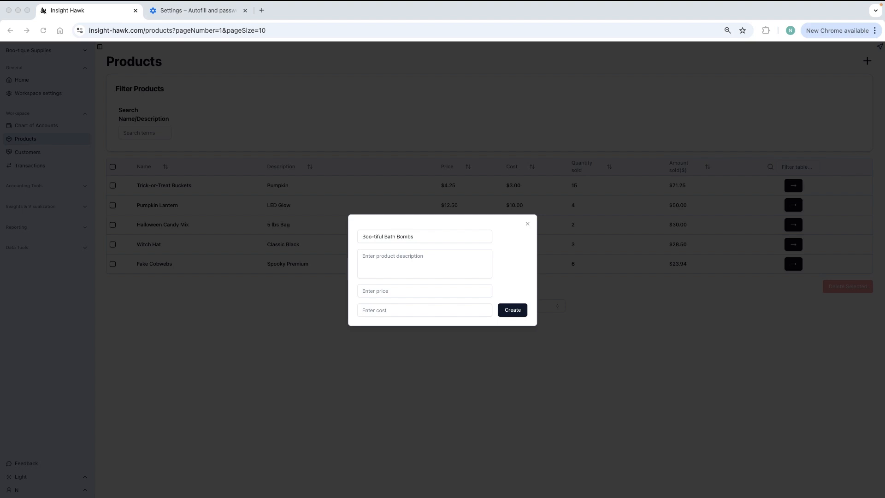
{"action": "left_click", "coordinate": [420, 256]}
{"action": "left_click", "coordinate": [420, 259]}
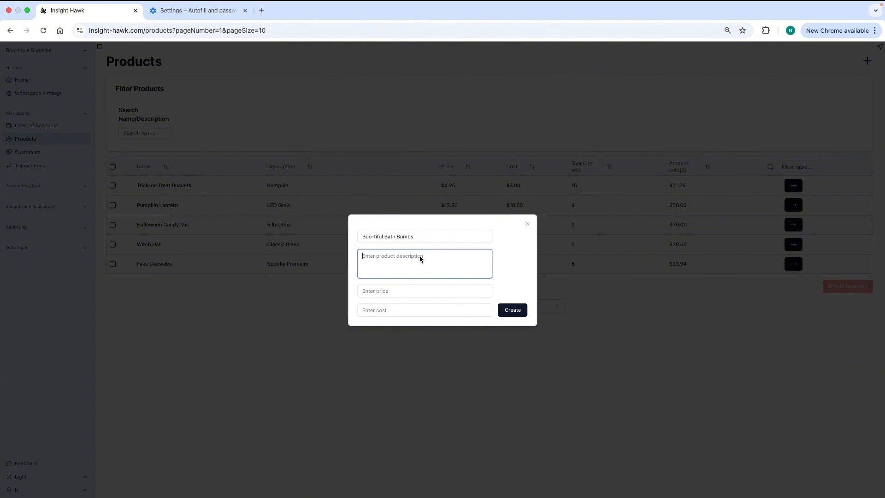
{"action": "type", "text": "Set of 3 bath bombs shaped like skulls or pumpkins, each with hidden color inside."}
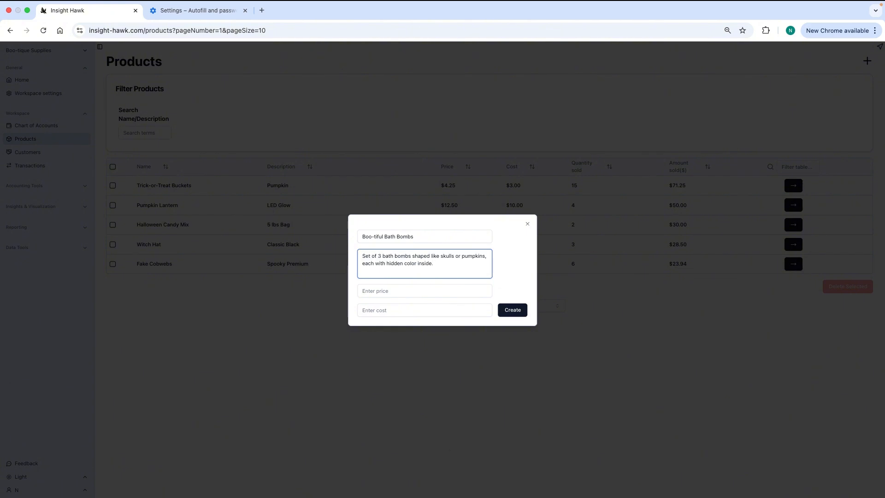
Set the new product's price to 14.50 and cost to 4.00, and create it.
{"action": "key", "text": "super+Tab"}
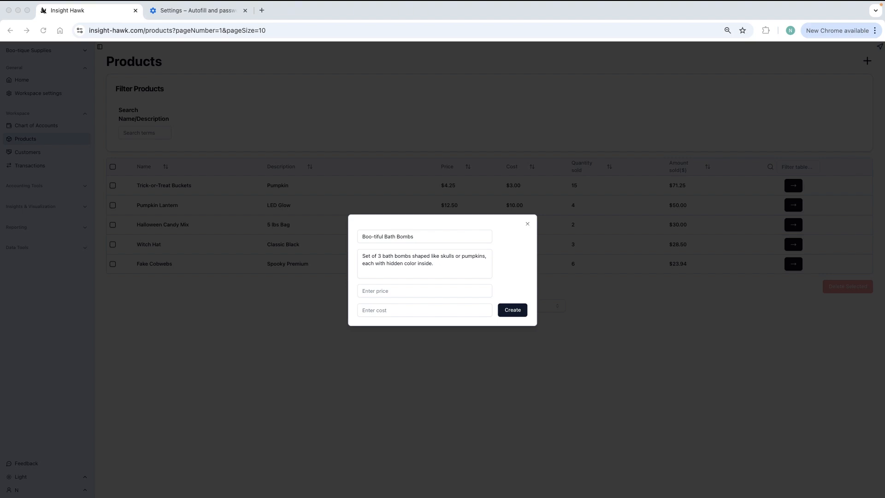
{"action": "left_click", "coordinate": [384, 291]}
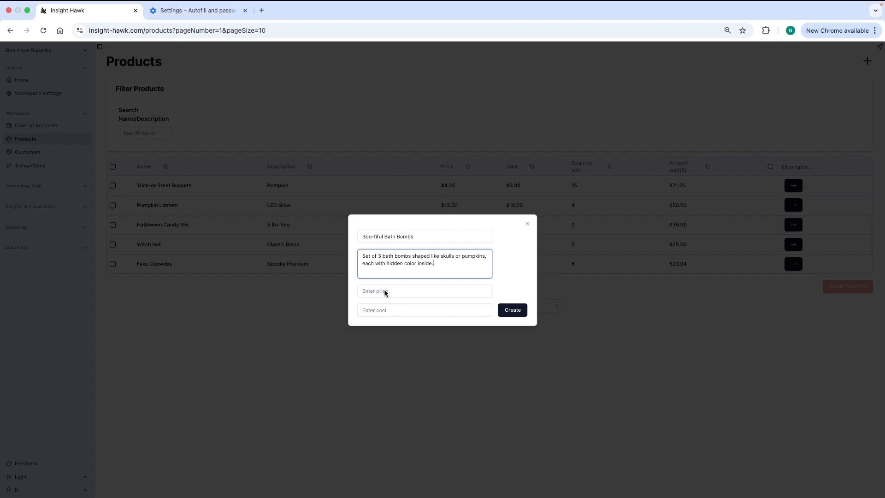
{"action": "left_click", "coordinate": [384, 291]}
{"action": "type", "text": "14.50"}
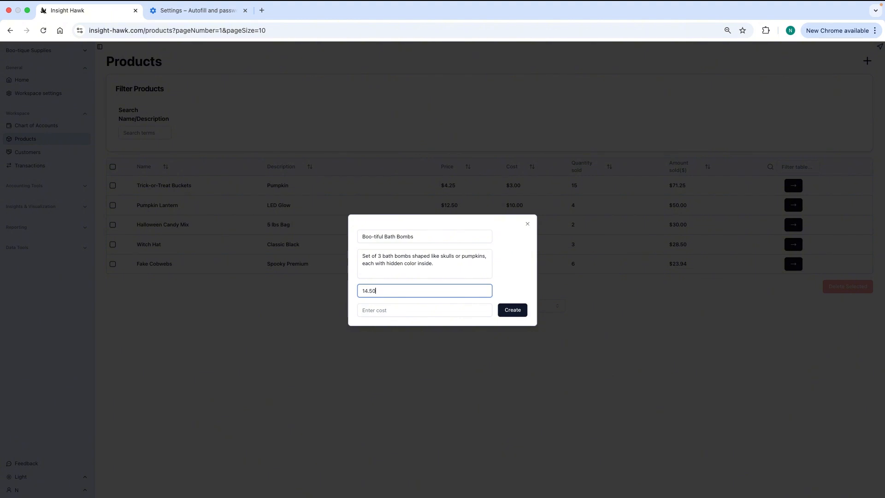
{"action": "key", "text": "super+Tab"}
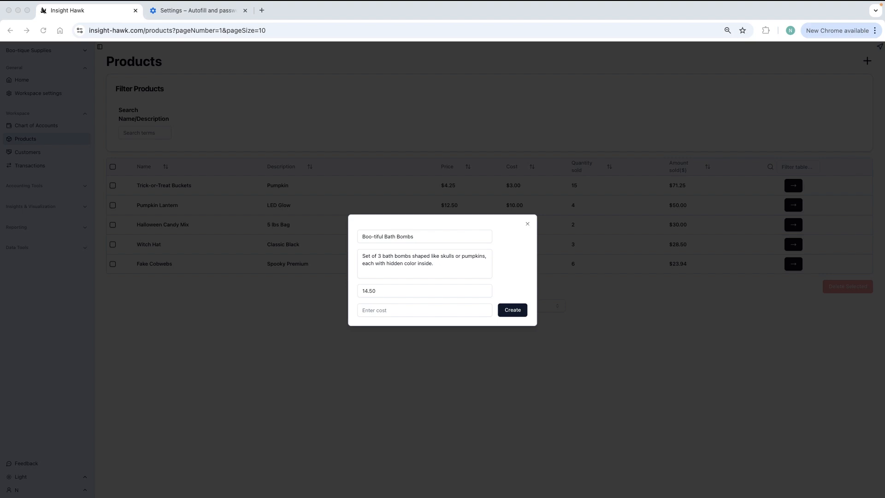
{"action": "key", "text": "super+Tab"}
{"action": "left_click", "coordinate": [385, 310]}
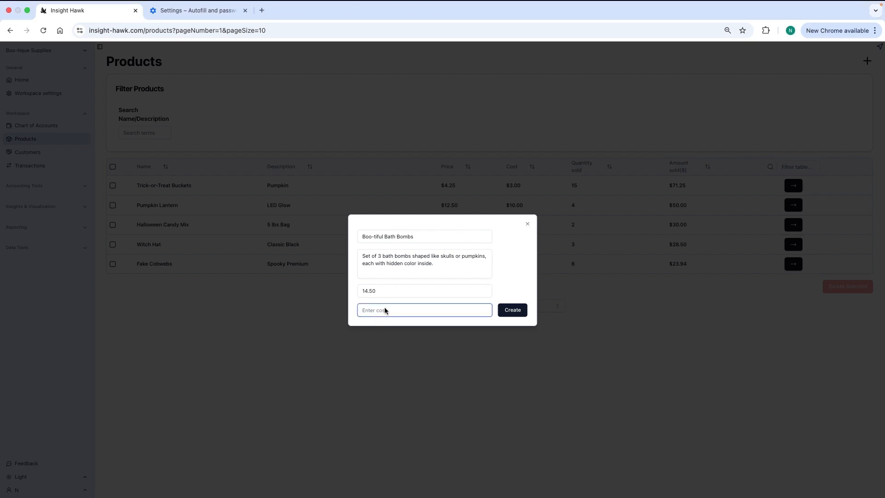
{"action": "type", "text": "4.00"}
{"action": "left_click", "coordinate": [520, 311]}
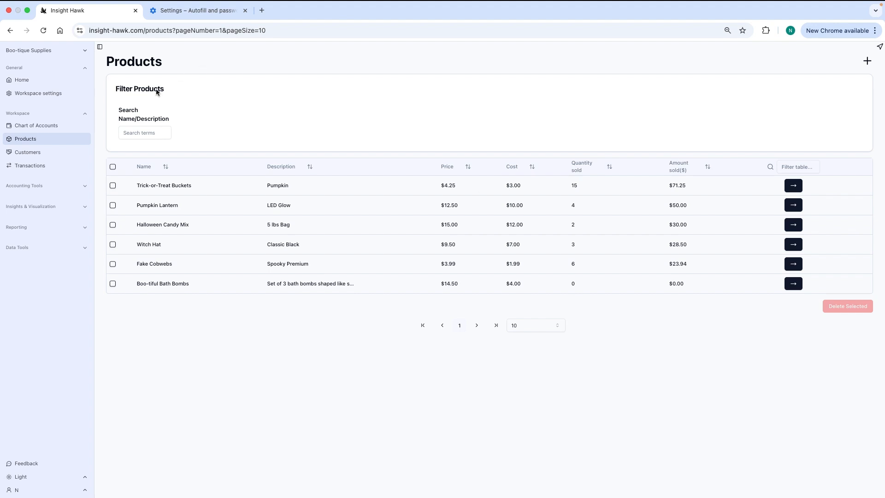
Start a new customer record in the Customers list and enter the customer's full name.
{"action": "left_click", "coordinate": [25, 157]}
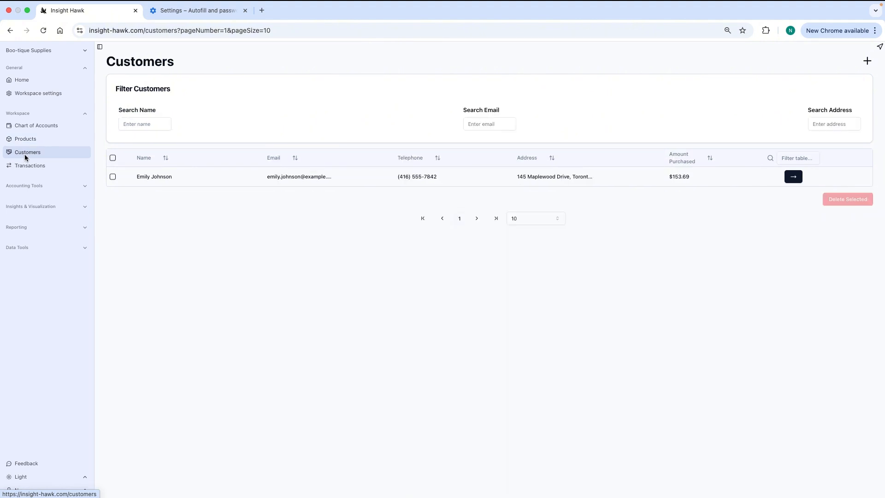
{"action": "left_click", "coordinate": [869, 61]}
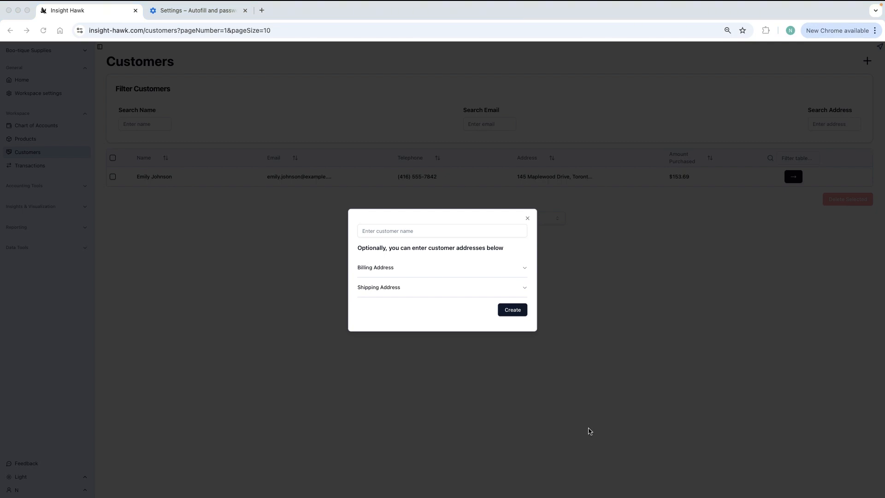
{"action": "left_click", "coordinate": [416, 231]}
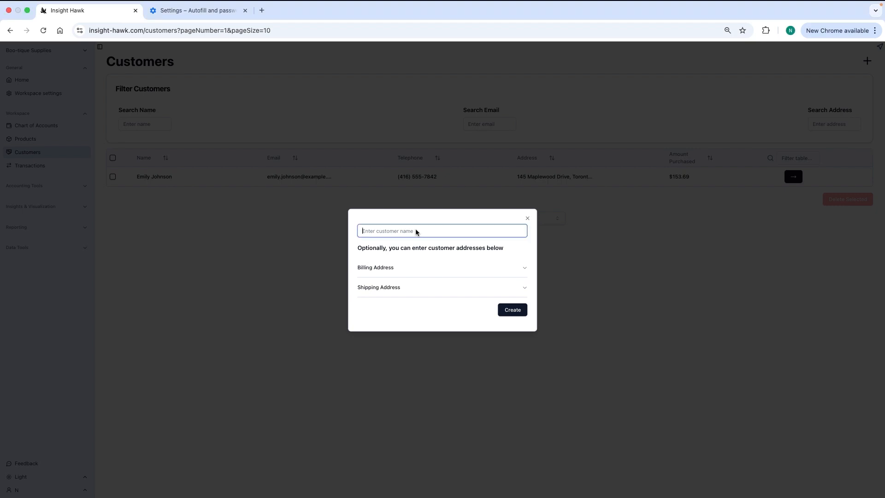
Enter the street address and city in the new customer's billing address.
{"action": "left_click", "coordinate": [375, 267]}
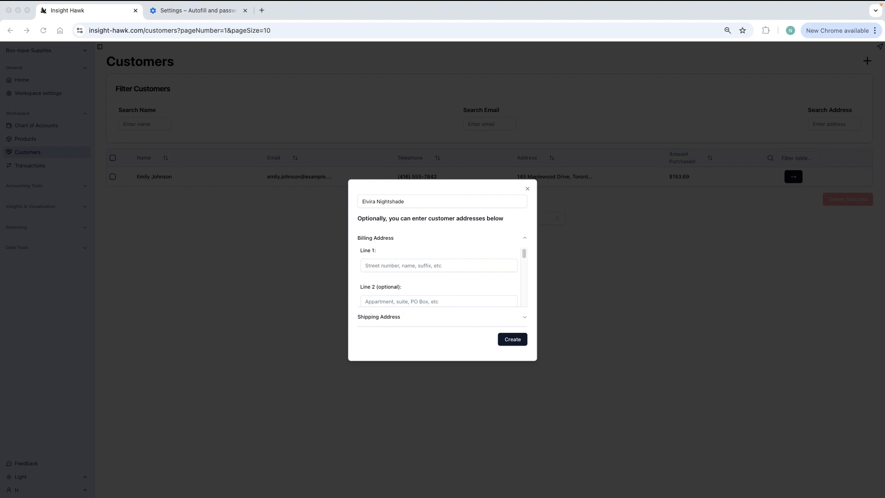
{"action": "left_click", "coordinate": [392, 270]}
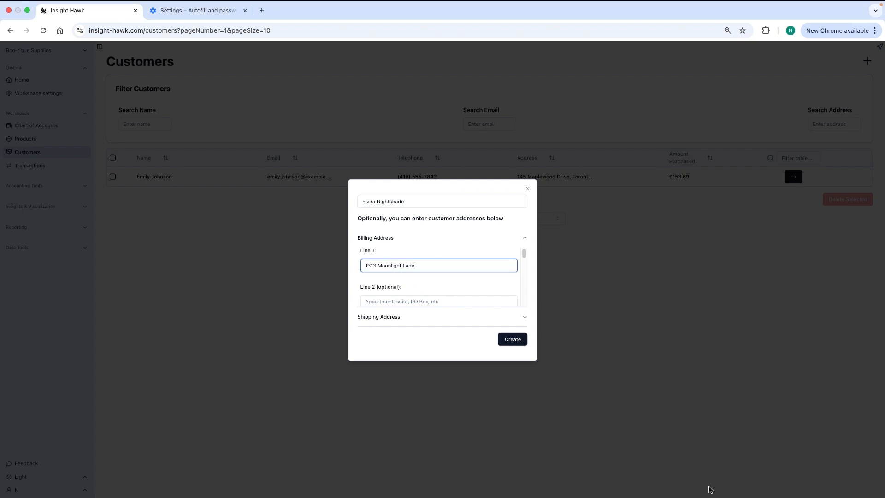
{"action": "scroll", "coordinate": [499, 263], "scroll_direction": "down", "scroll_amount": 3}
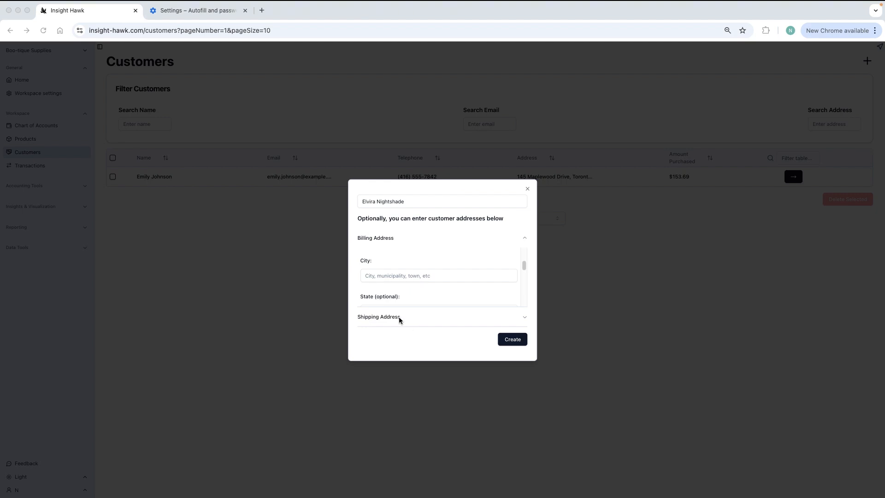
{"action": "left_click", "coordinate": [387, 276]}
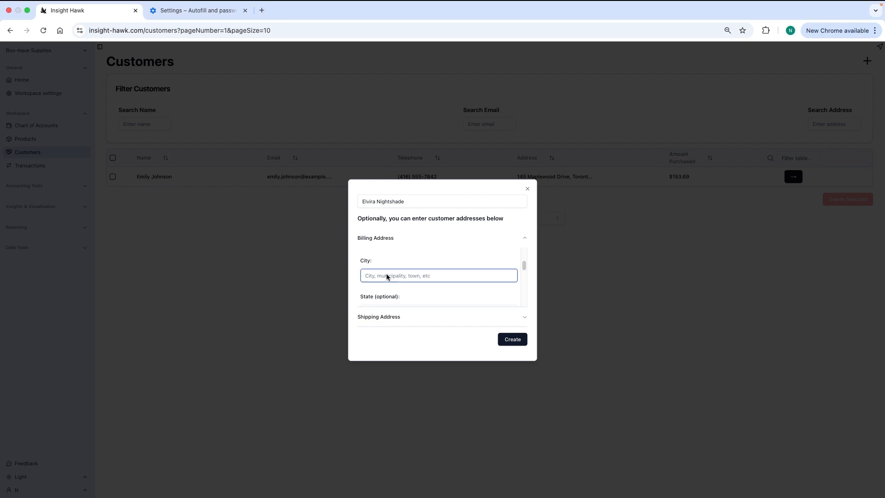
{"action": "type", "text": "Shadow Hollow"}
Fill in the state and country of the customer's billing address.
{"action": "left_click", "coordinate": [524, 269]}
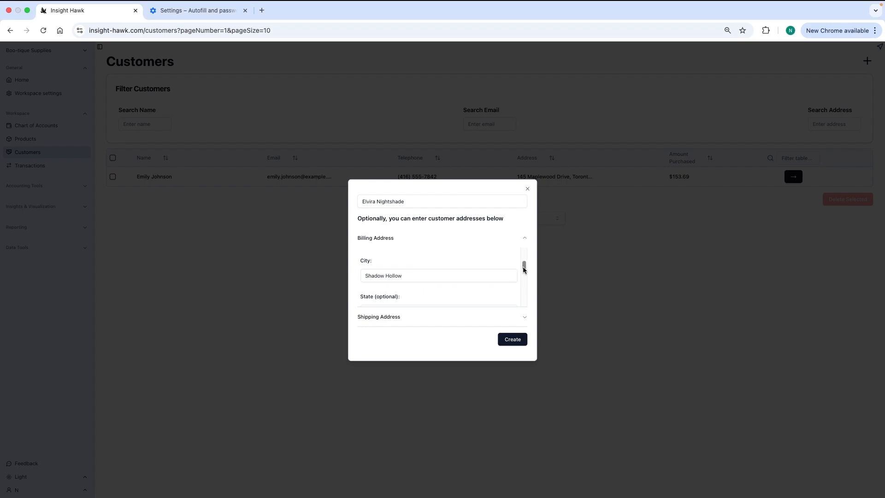
{"action": "scroll", "coordinate": [524, 270], "scroll_direction": "down", "scroll_amount": 2}
{"action": "left_click", "coordinate": [390, 282]}
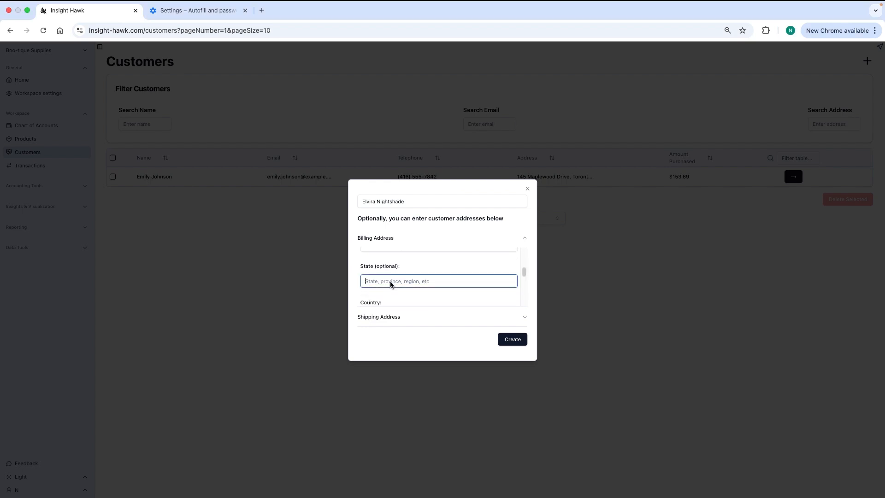
{"action": "type", "text": "California"}
{"action": "left_click_drag", "start_coordinate": [523, 274], "coordinate": [524, 282]}
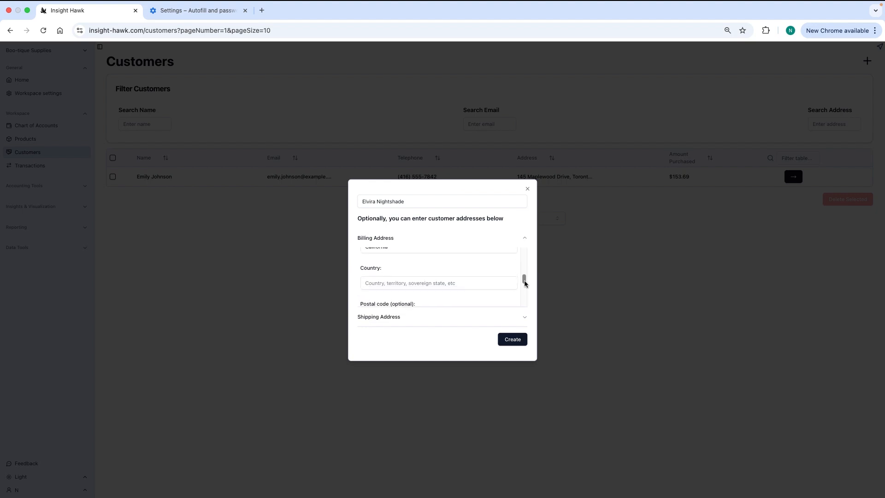
{"action": "left_click", "coordinate": [406, 282]}
{"action": "type", "text": "USA"}
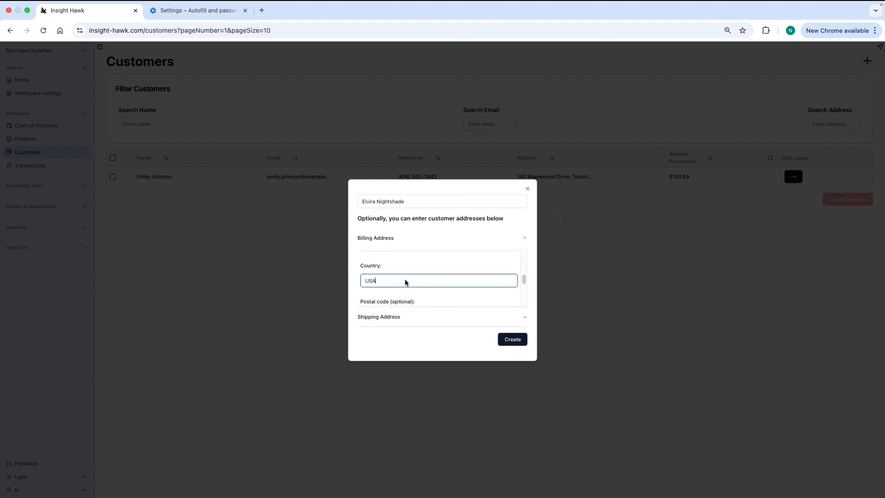
Enter the postal code in the customer's billing address.
{"action": "left_click", "coordinate": [524, 282]}
{"action": "left_click_drag", "start_coordinate": [524, 283], "coordinate": [524, 289]}
{"action": "left_click", "coordinate": [377, 291]}
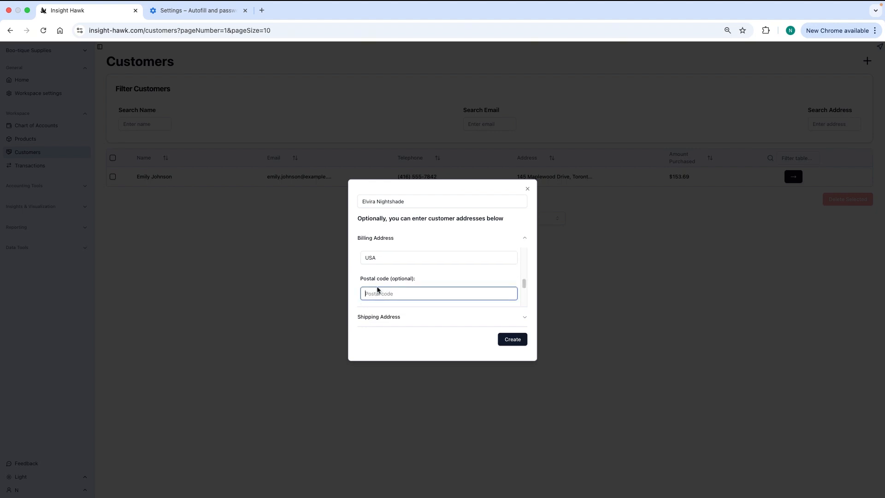
{"action": "type", "text": "90213"}
Enter the customer's telephone number in the billing address details.
{"action": "left_click_drag", "start_coordinate": [524, 283], "coordinate": [523, 299]}
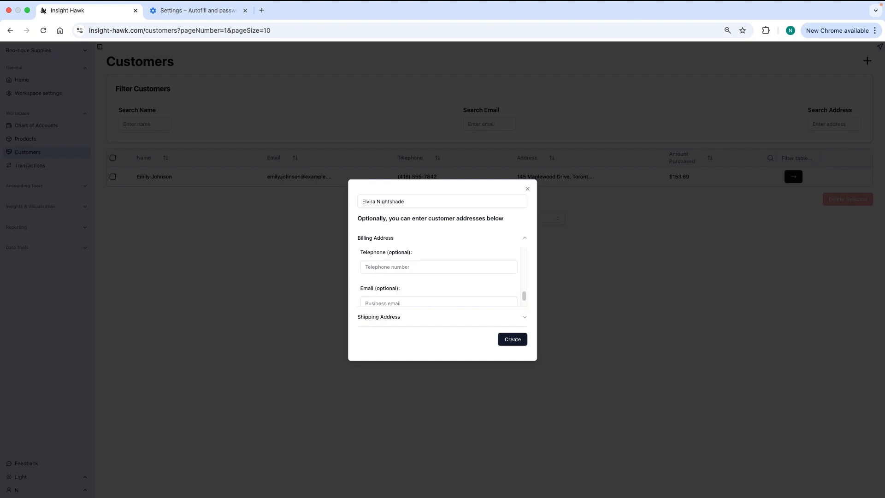
{"action": "left_click", "coordinate": [382, 268]}
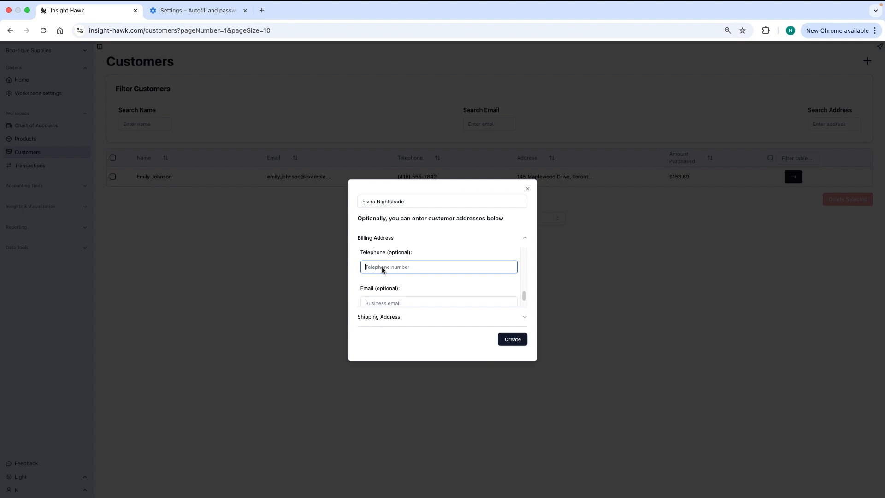
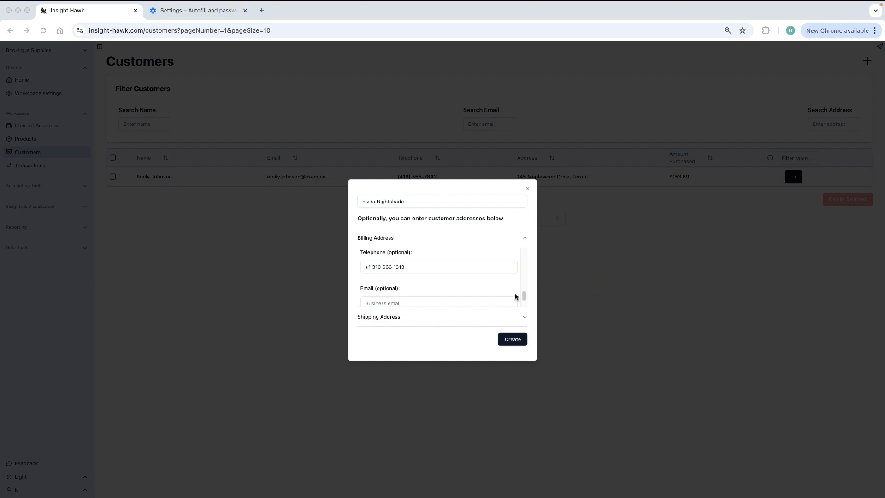
Fill in the customer's e-mail in the billing details and create the customer.
{"action": "left_click_drag", "start_coordinate": [524, 296], "coordinate": [525, 302]}
{"action": "left_click", "coordinate": [394, 286]}
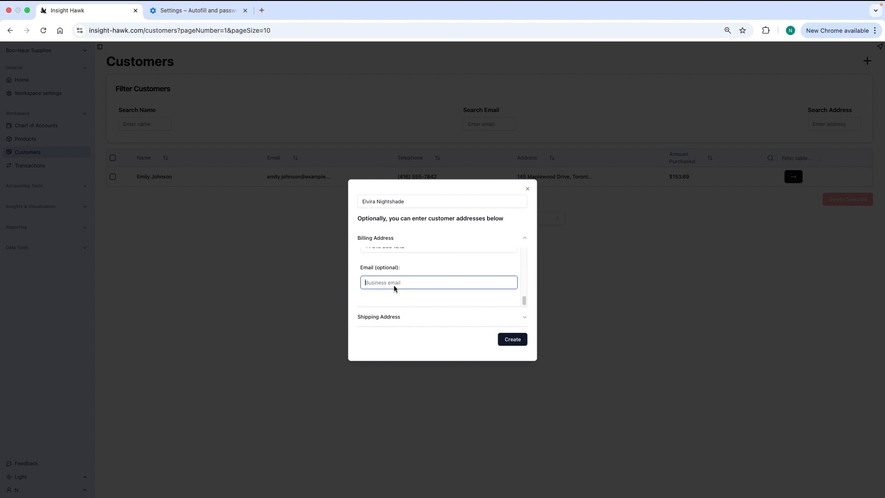
{"action": "key", "text": "super+v"}
{"action": "left_click", "coordinate": [514, 340]}
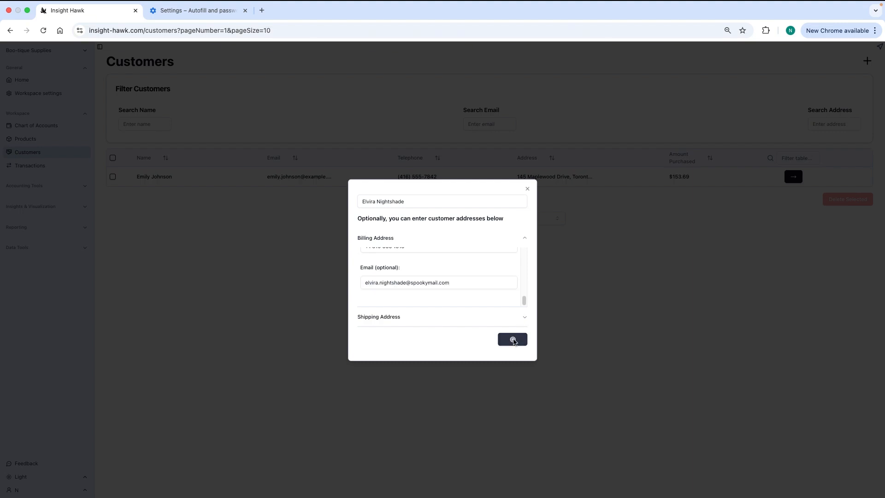